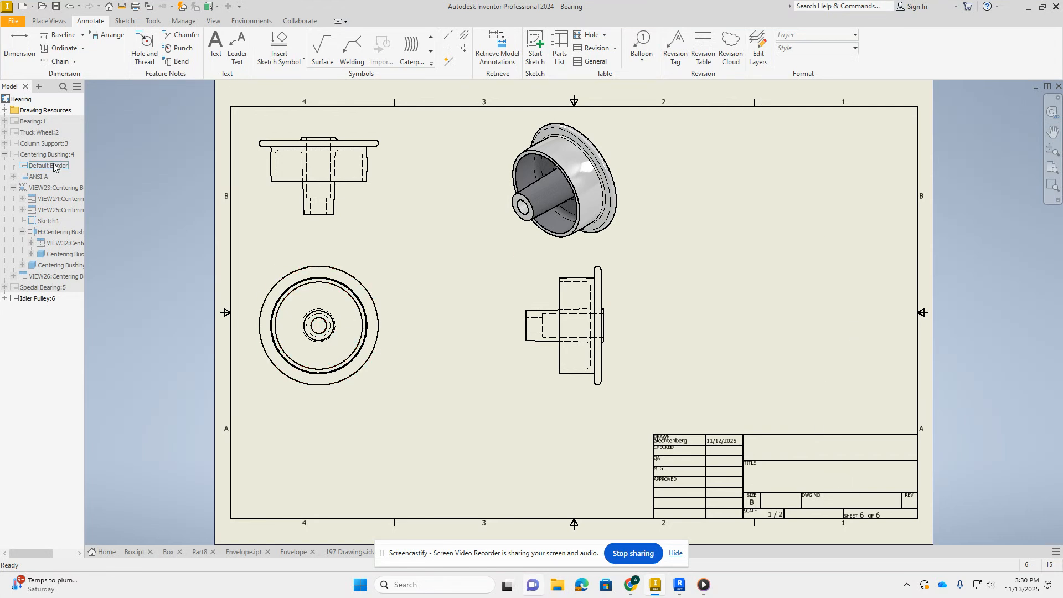
- Create a half section view of the circular view, cutting from its top edge to centre and out horizontally, and place it beside the side view
{"action": "left_click", "coordinate": [49, 21]}
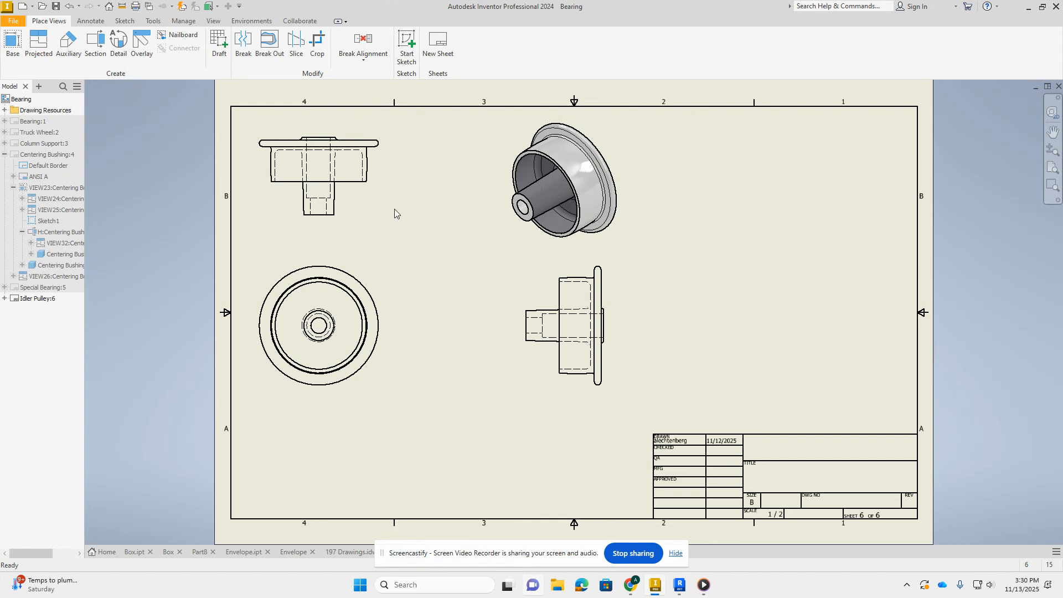
{"action": "left_click", "coordinate": [94, 47]}
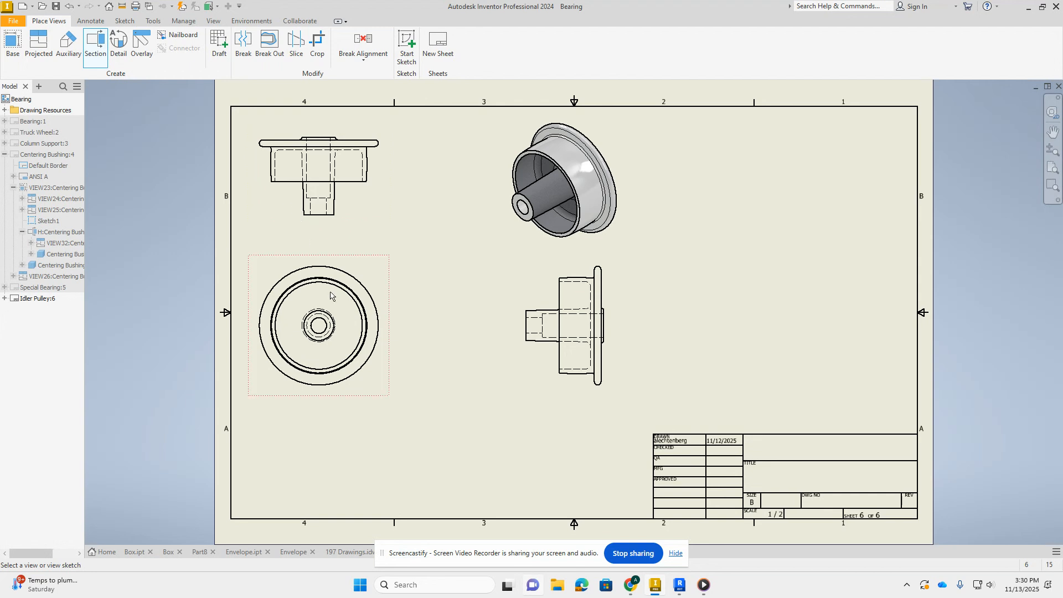
{"action": "left_click", "coordinate": [308, 258]}
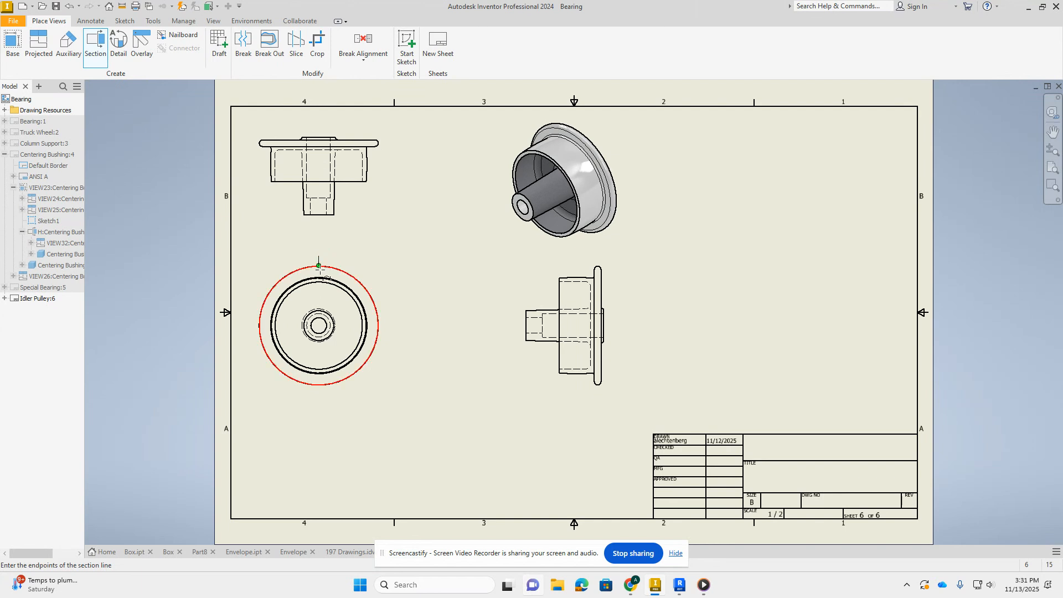
{"action": "left_click", "coordinate": [319, 325]}
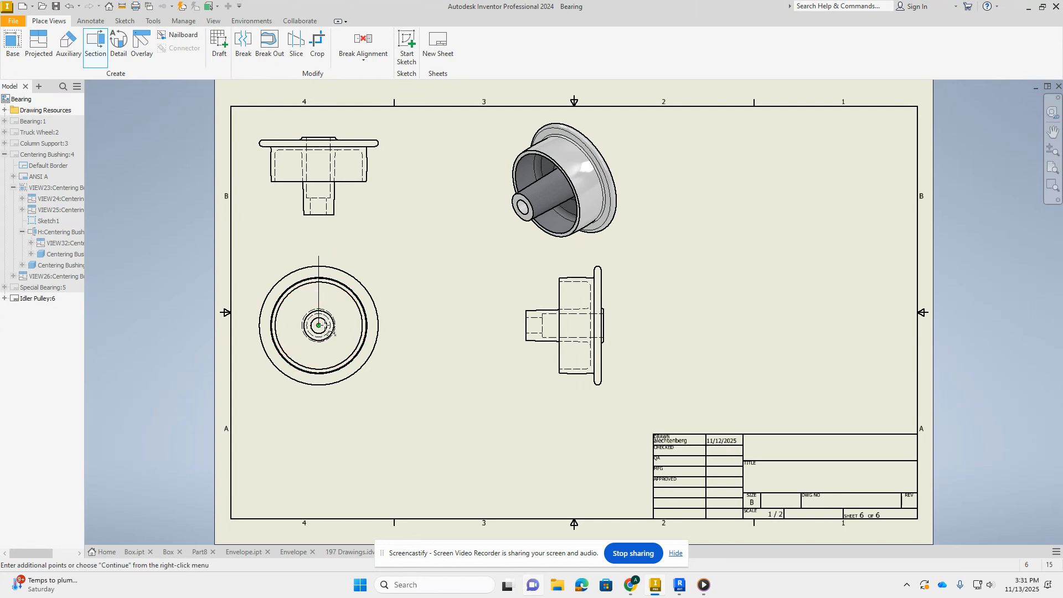
{"action": "right_click", "coordinate": [395, 324]}
{"action": "left_click", "coordinate": [435, 324]}
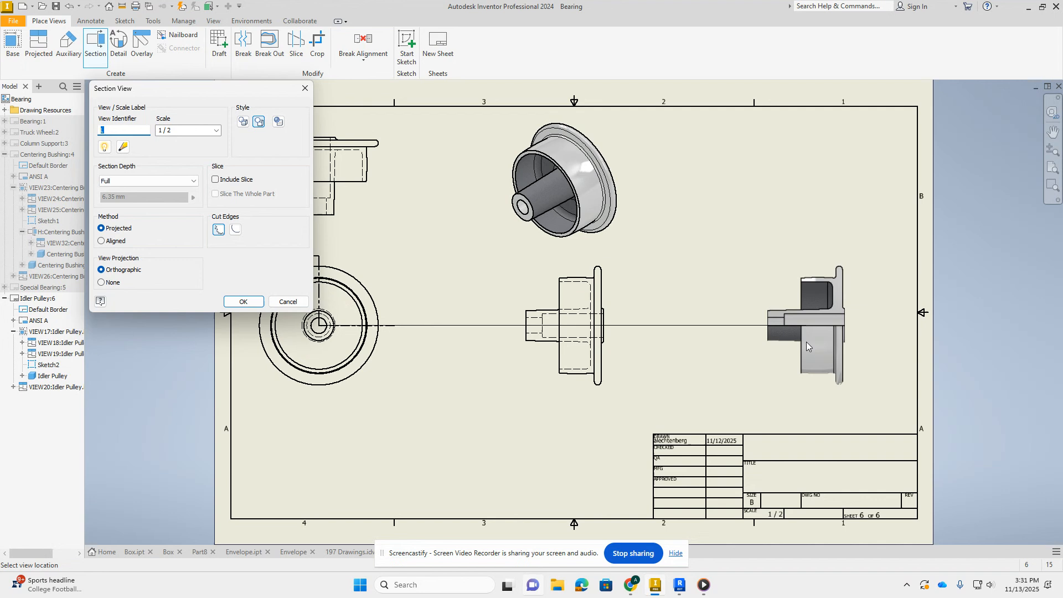
{"action": "left_click", "coordinate": [807, 341]}
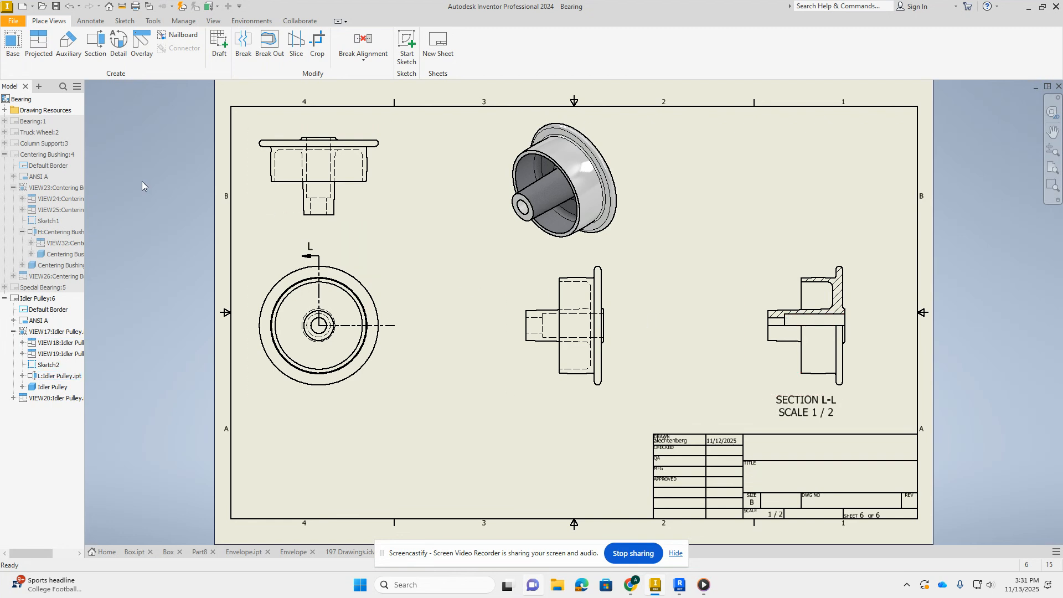
{"action": "left_click", "coordinate": [32, 56]}
{"action": "left_click", "coordinate": [383, 283]}
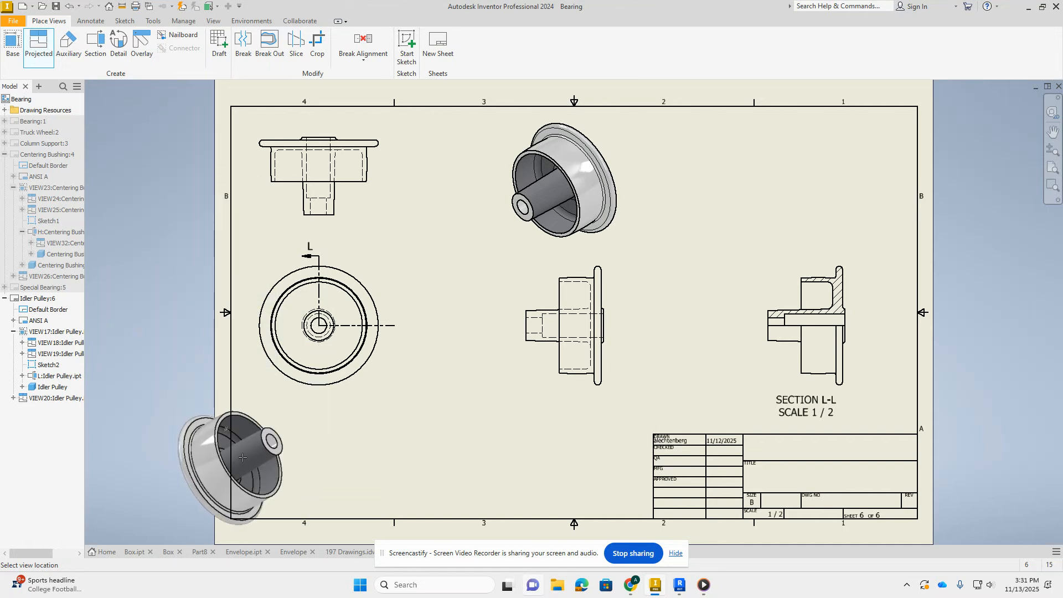
{"action": "key", "text": "Escape"}
{"action": "key", "text": "p"}
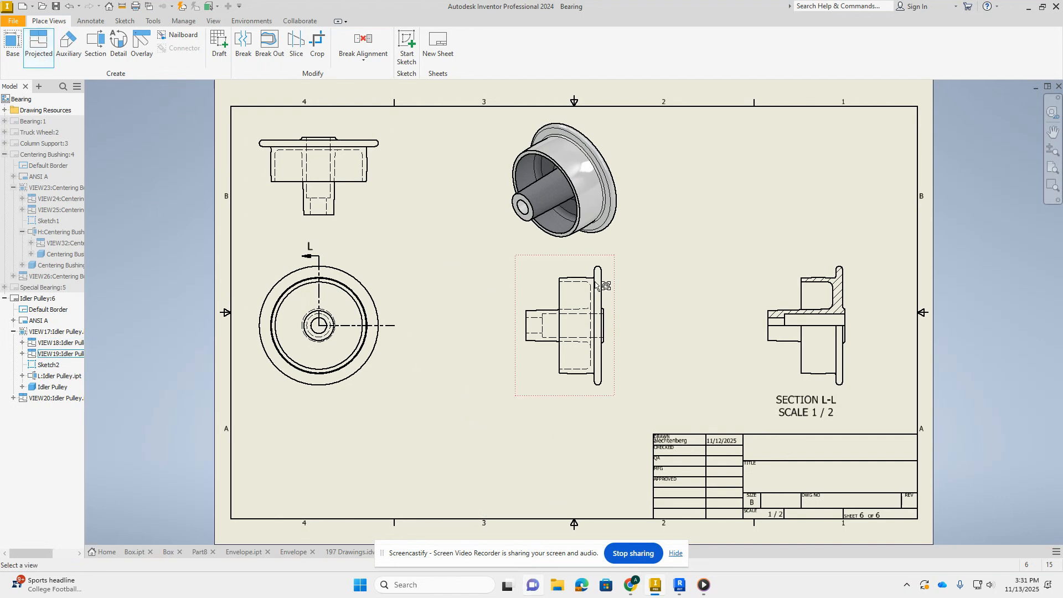
{"action": "left_click", "coordinate": [617, 296]}
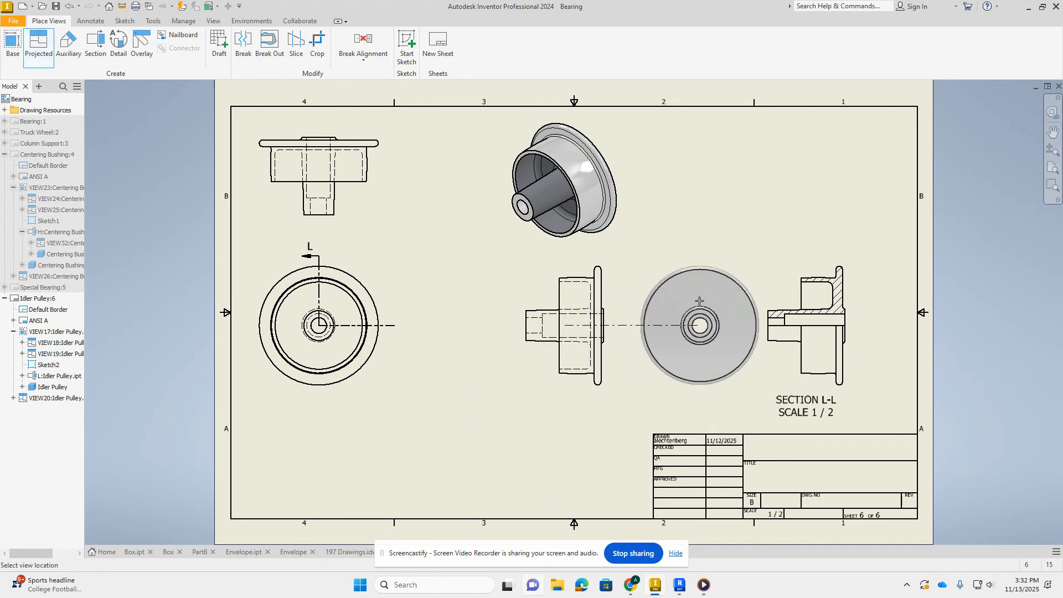
{"action": "key", "text": "Escape"}
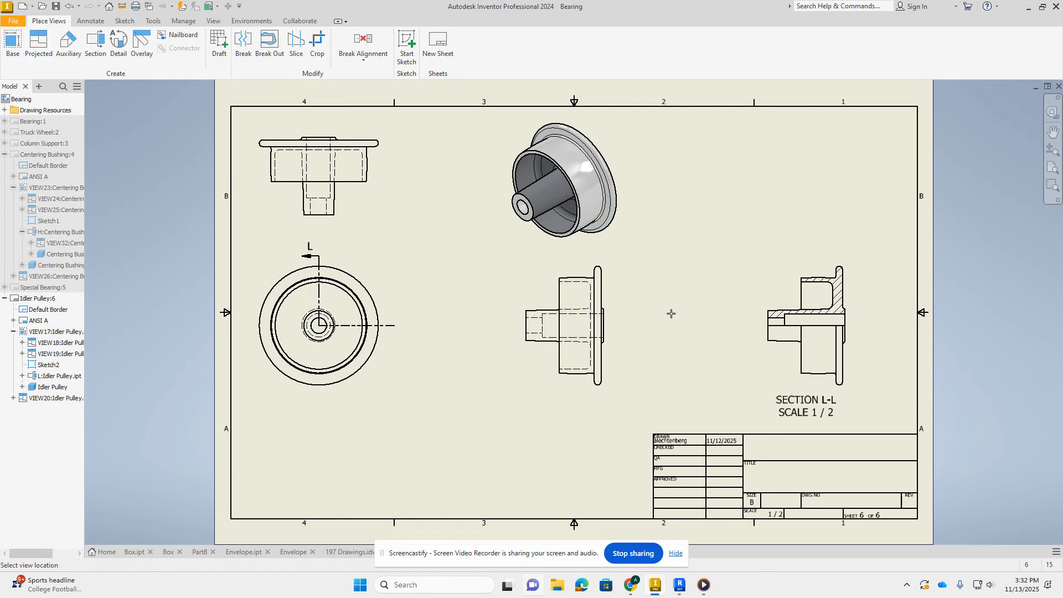
- Project an isometric view from the section view and position it above that section, beside the shaded isometric view
{"action": "left_click", "coordinate": [38, 44]}
{"action": "left_click", "coordinate": [813, 260]}
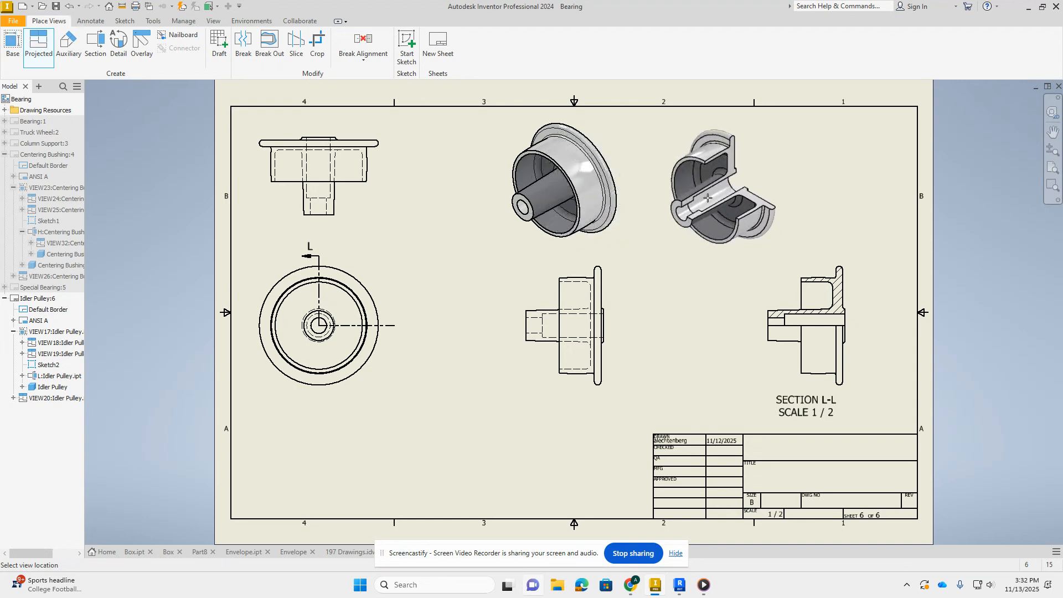
{"action": "left_click", "coordinate": [717, 188]}
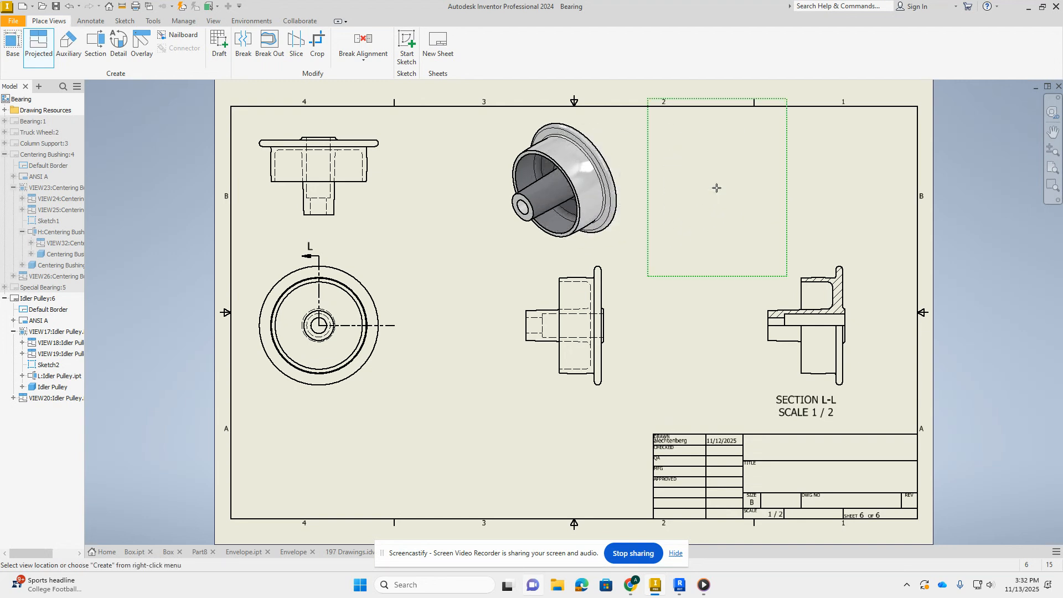
{"action": "right_click", "coordinate": [716, 187]}
{"action": "left_click", "coordinate": [766, 192]}
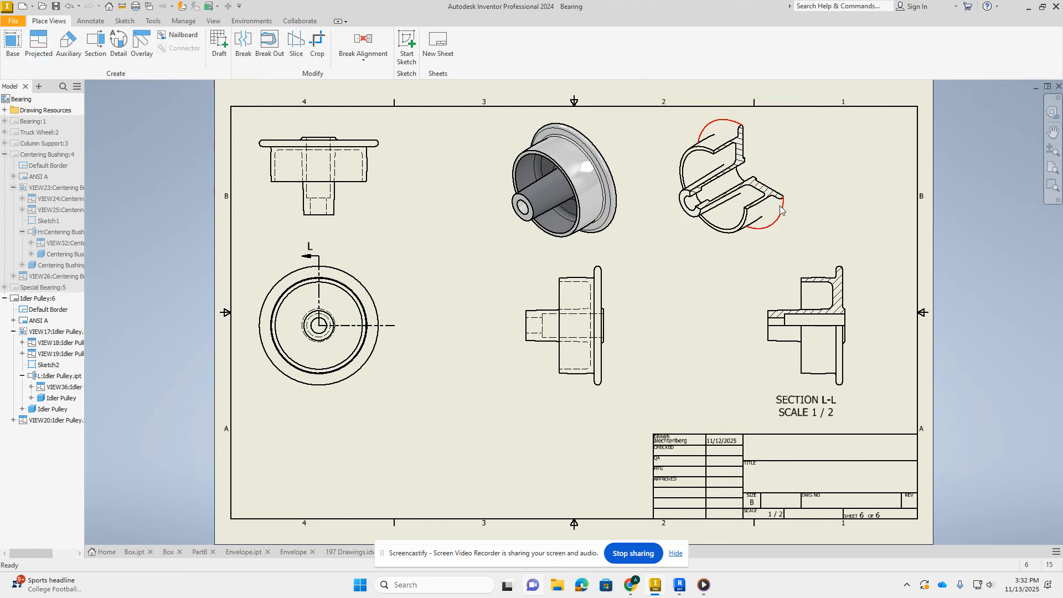
{"action": "left_click_drag", "start_coordinate": [838, 192], "coordinate": [872, 188]}
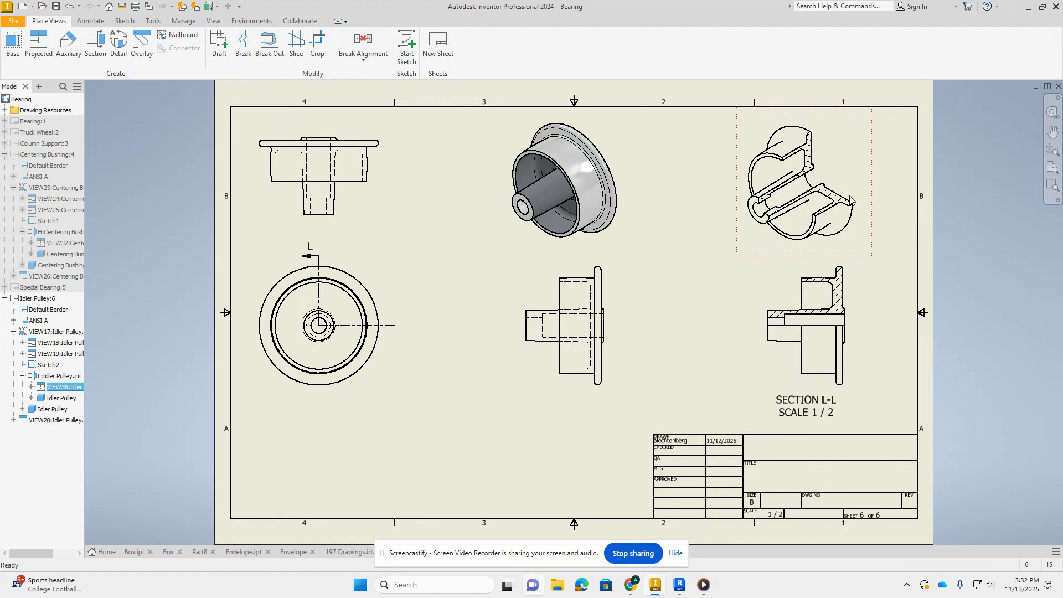
- Turn off the inherited style for the sectioned isometric view and display it shaded
{"action": "double_click", "coordinate": [819, 145]}
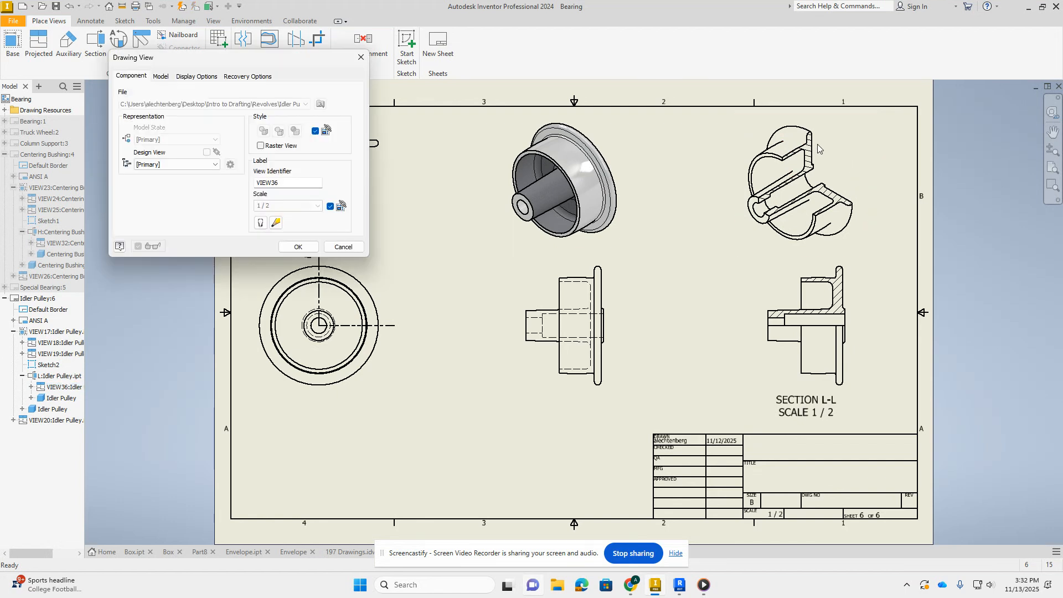
{"action": "left_click", "coordinate": [315, 132]}
{"action": "left_click", "coordinate": [290, 134]}
{"action": "left_click", "coordinate": [297, 246]}
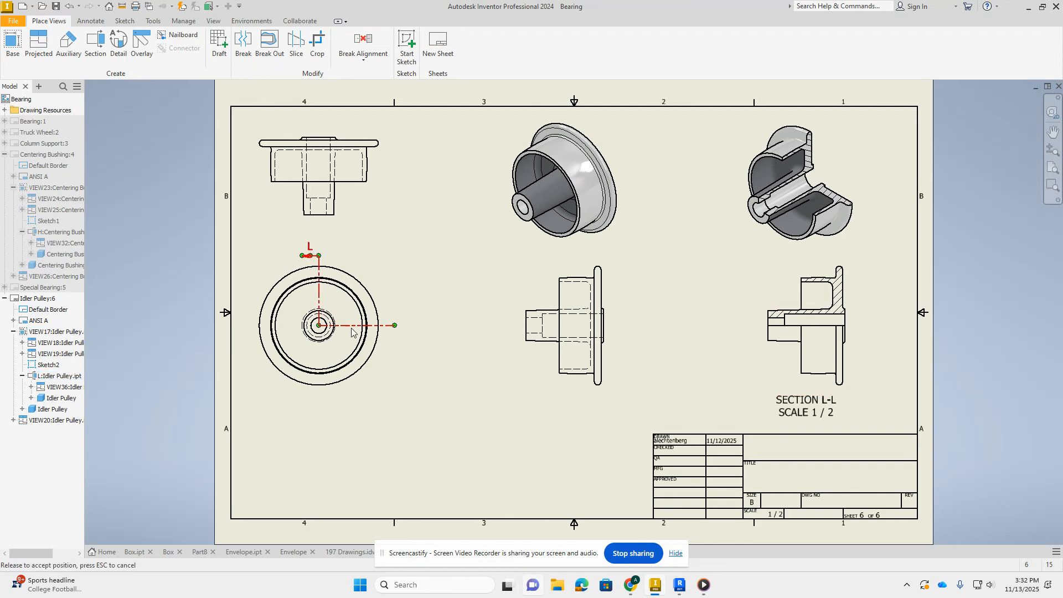
- Create a detail view with a circular fence around the section's upper half at 1:1 scale, placed below the front views
{"action": "left_click", "coordinate": [117, 42]}
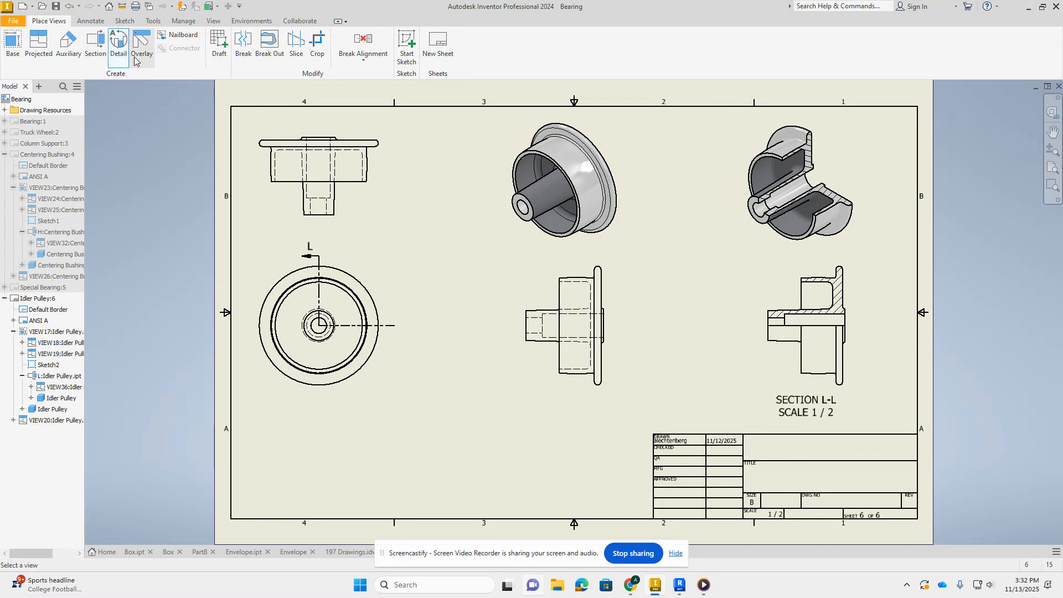
{"action": "scroll", "coordinate": [865, 317], "scroll_direction": "up", "scroll_amount": 3}
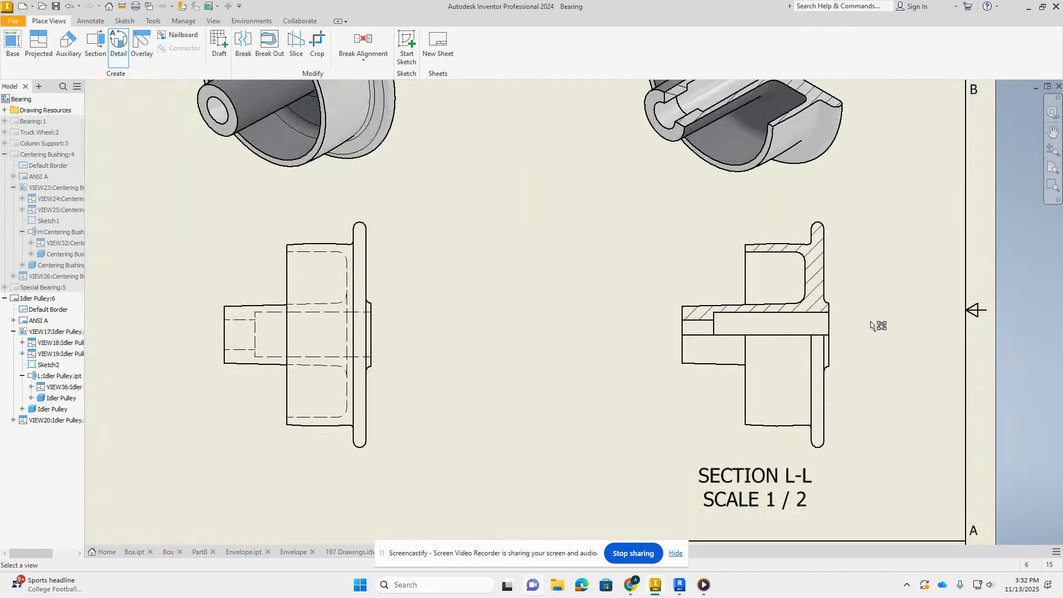
{"action": "left_click", "coordinate": [787, 272]}
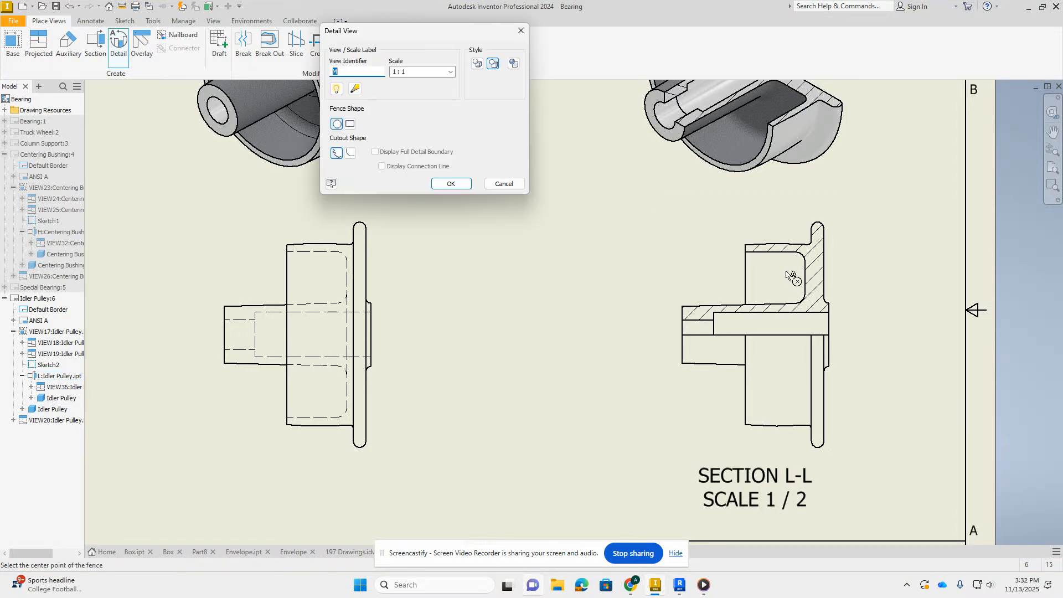
{"action": "left_click", "coordinate": [787, 272]}
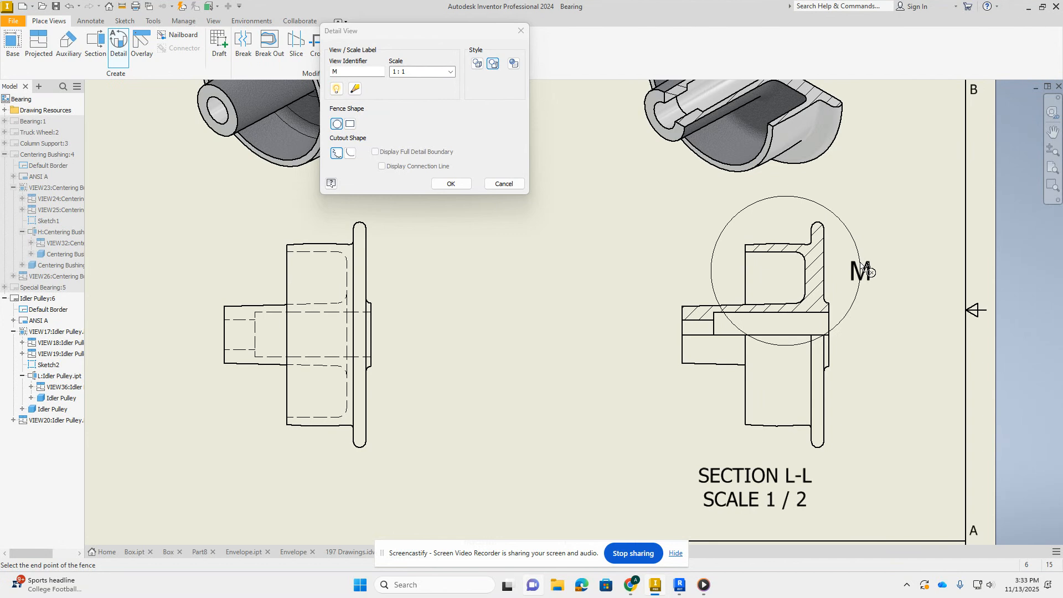
{"action": "left_click", "coordinate": [867, 270]}
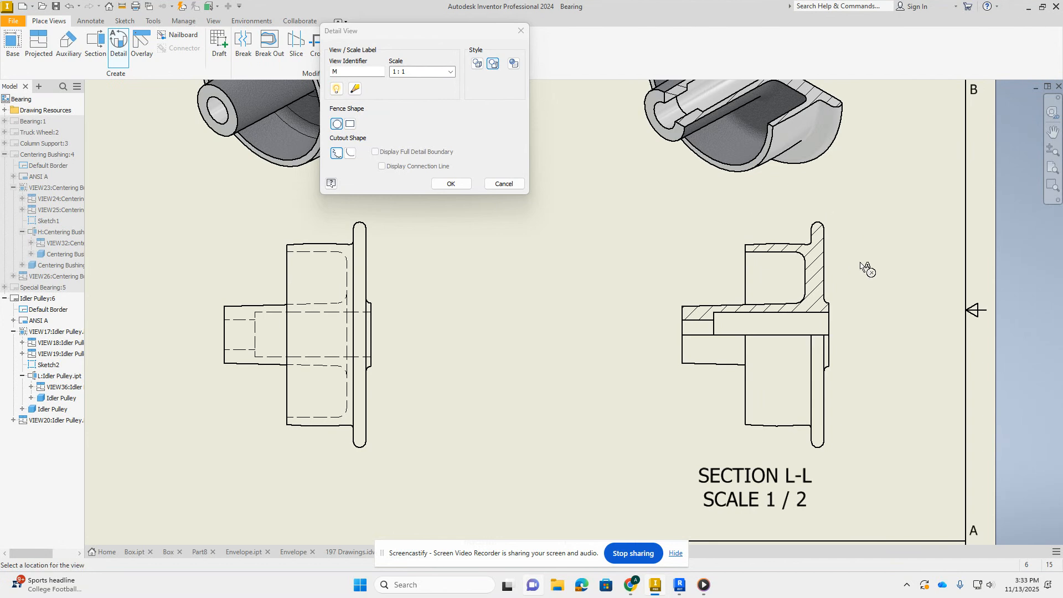
{"action": "scroll", "coordinate": [867, 270], "scroll_direction": "down", "scroll_amount": 3}
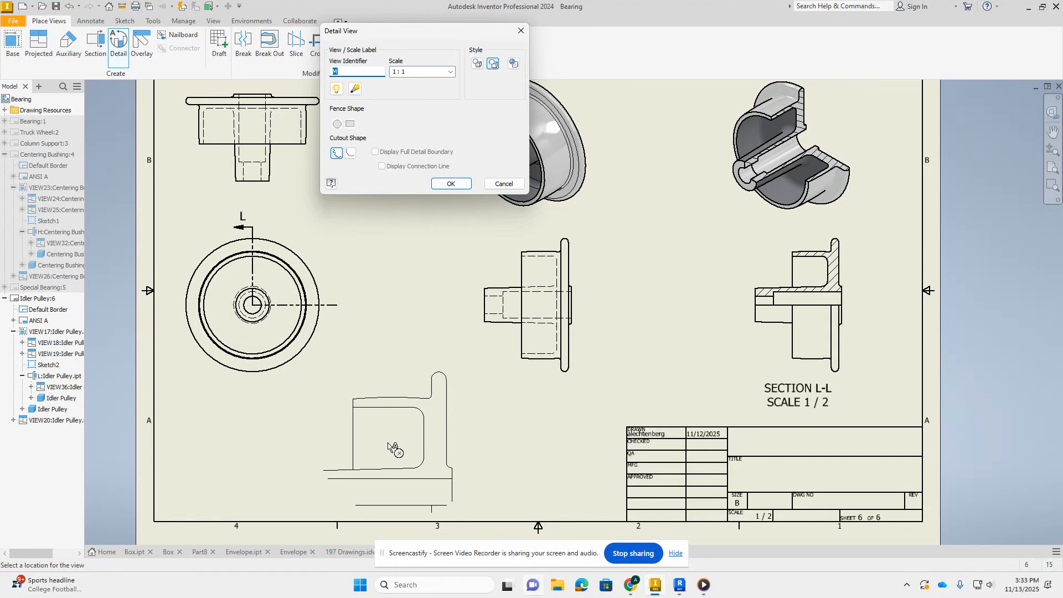
{"action": "left_click", "coordinate": [390, 448]}
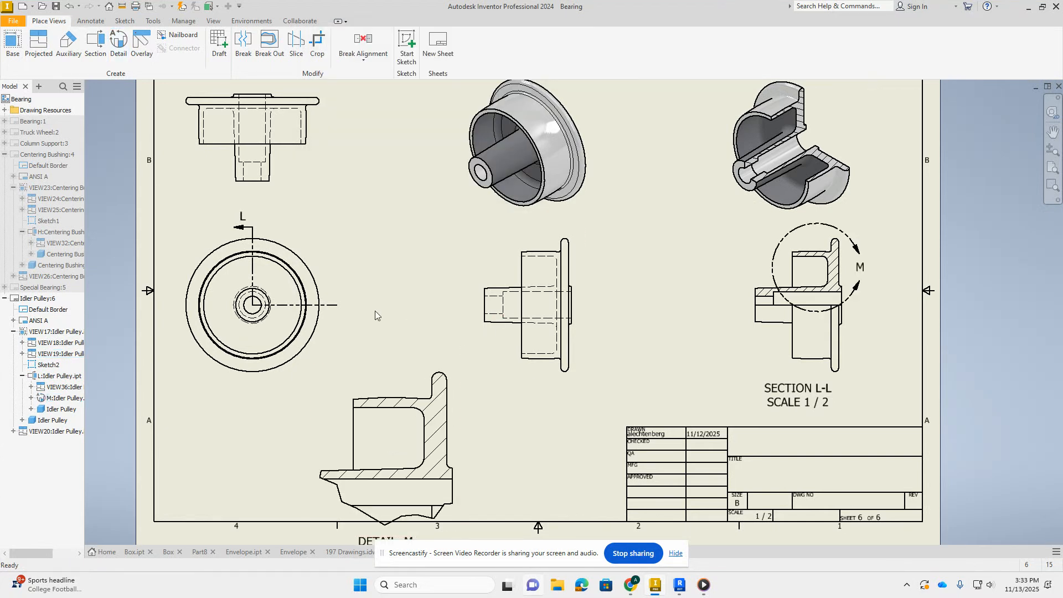
- Move the detail view's label beside it and shift the detail view up inside the sheet border
{"action": "scroll", "coordinate": [387, 310], "scroll_direction": "down", "scroll_amount": 2}
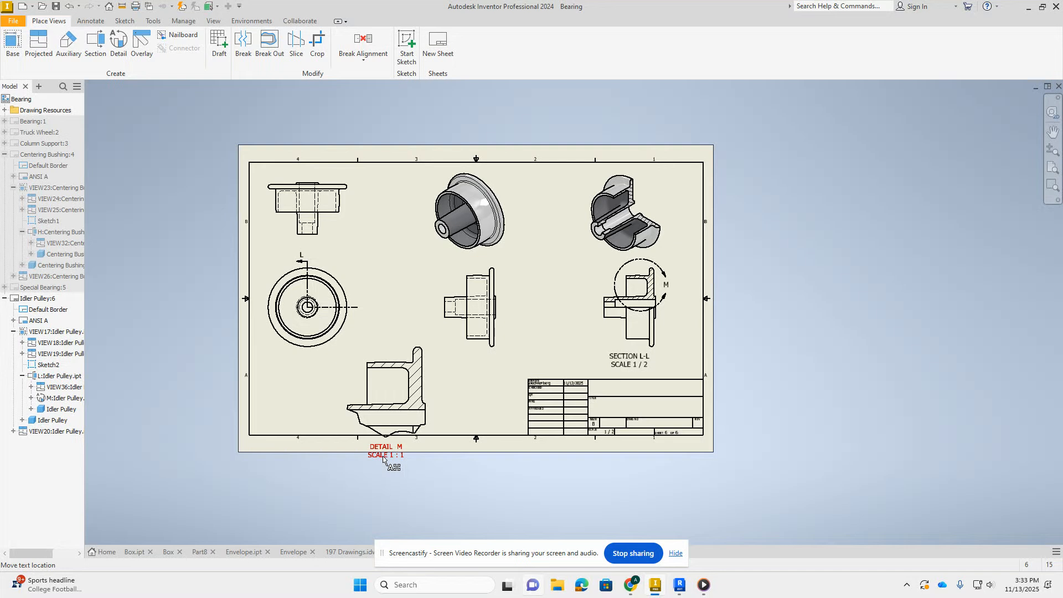
{"action": "scroll", "coordinate": [381, 459], "scroll_direction": "up", "scroll_amount": 2}
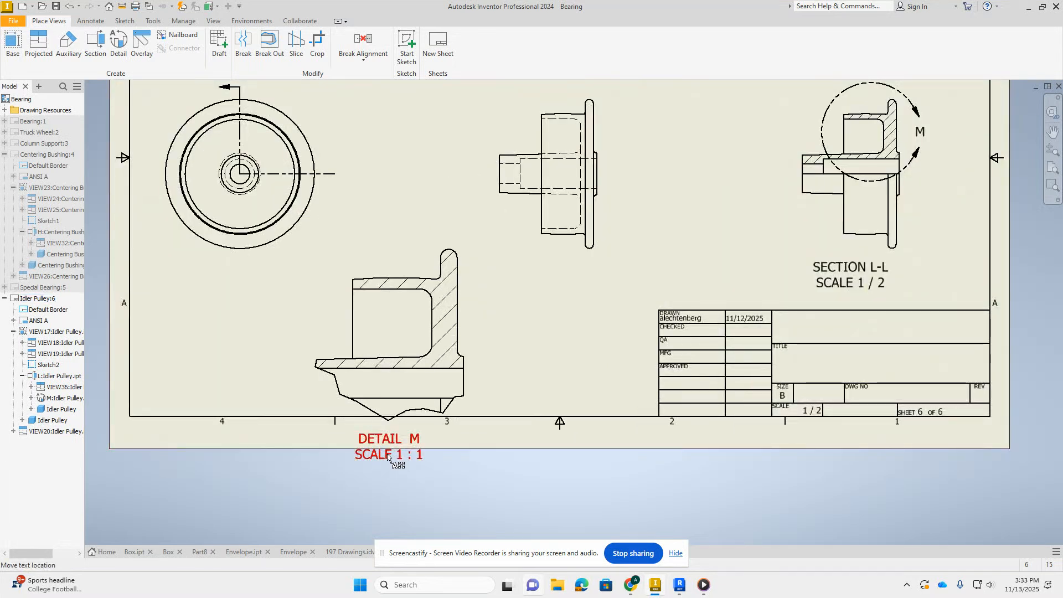
{"action": "left_click_drag", "start_coordinate": [381, 459], "coordinate": [509, 403]}
{"action": "left_click", "coordinate": [396, 430]}
{"action": "left_click_drag", "start_coordinate": [395, 429], "coordinate": [395, 429]}
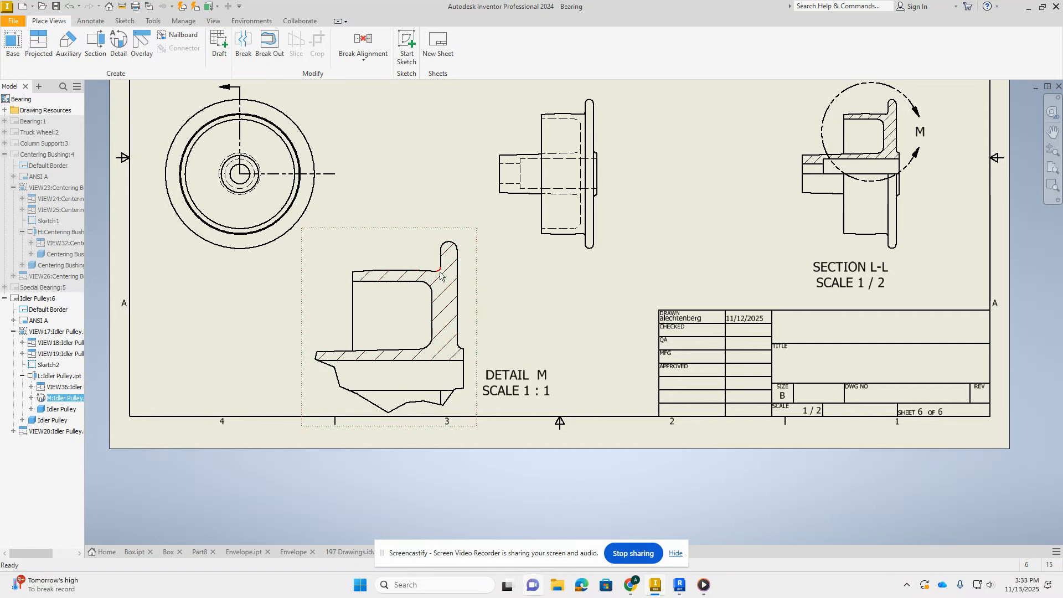
- Dimension the radius of the rim's crowned outer edge in the detail view
{"action": "left_click", "coordinate": [90, 23]}
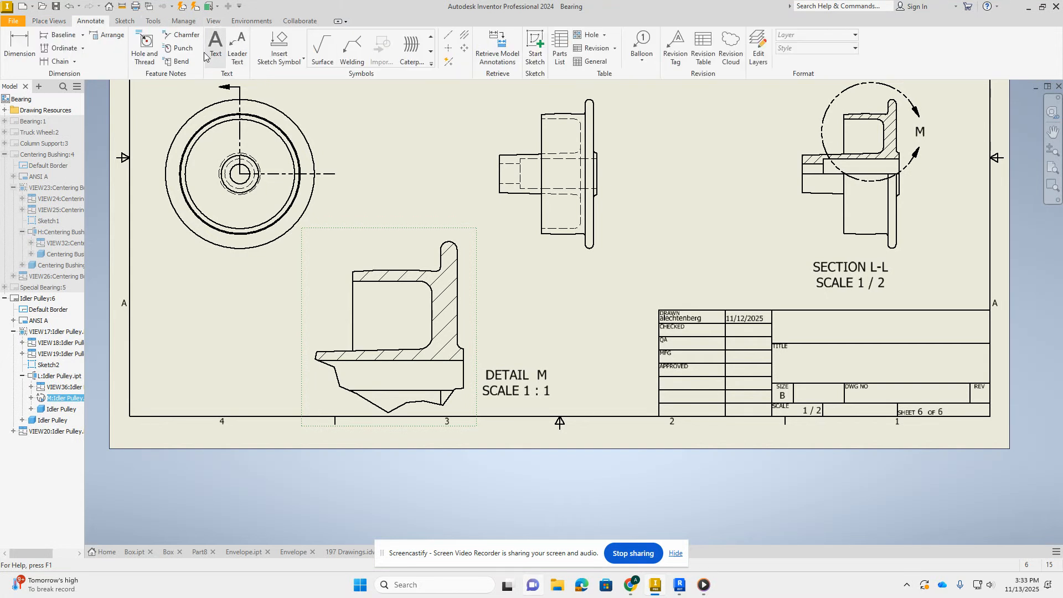
{"action": "left_click", "coordinate": [19, 47]}
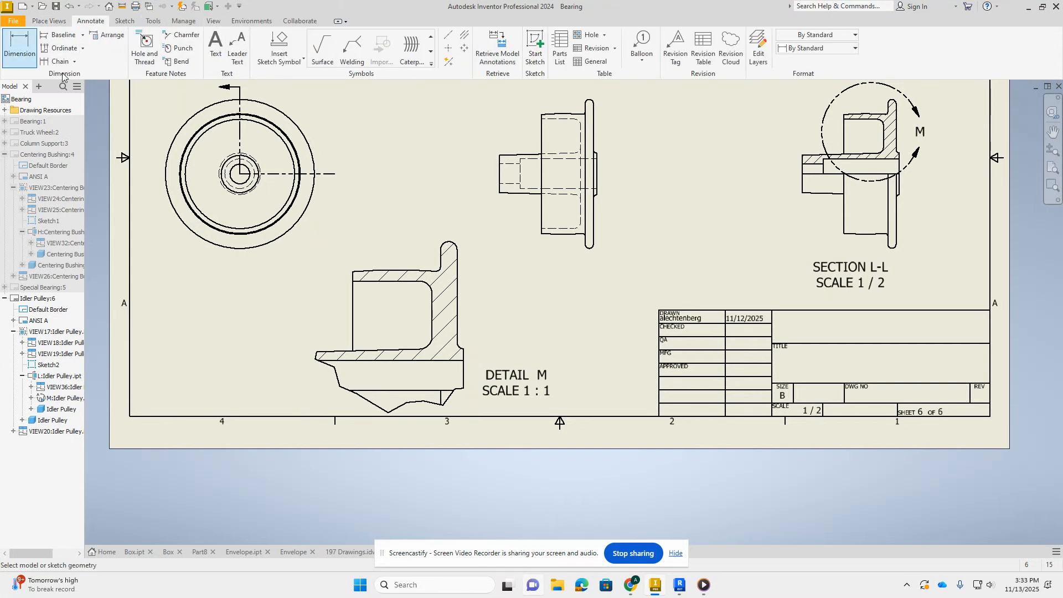
{"action": "left_click", "coordinate": [375, 274]}
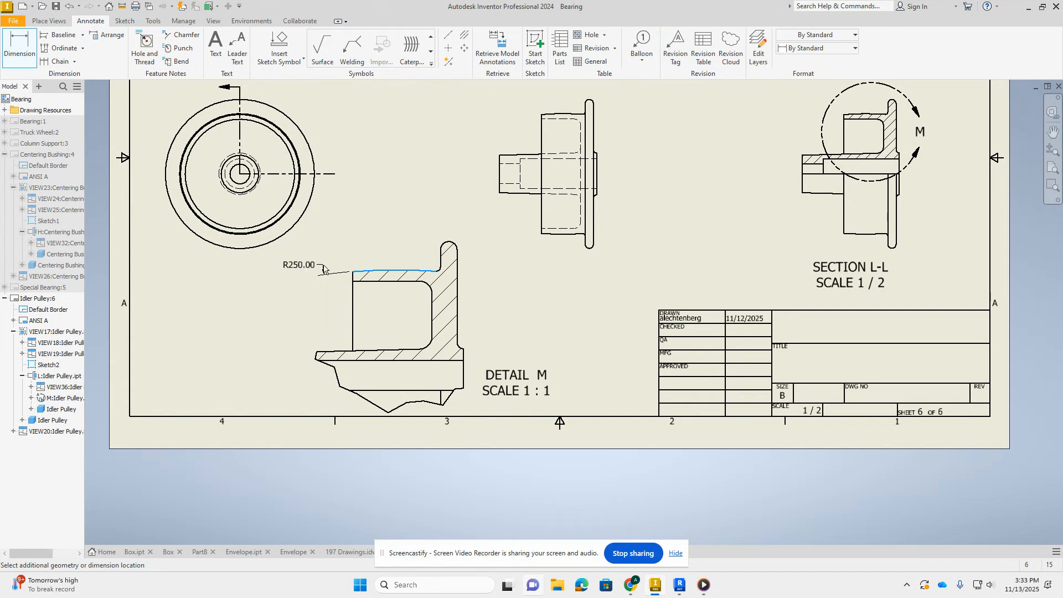
{"action": "left_click", "coordinate": [322, 266]}
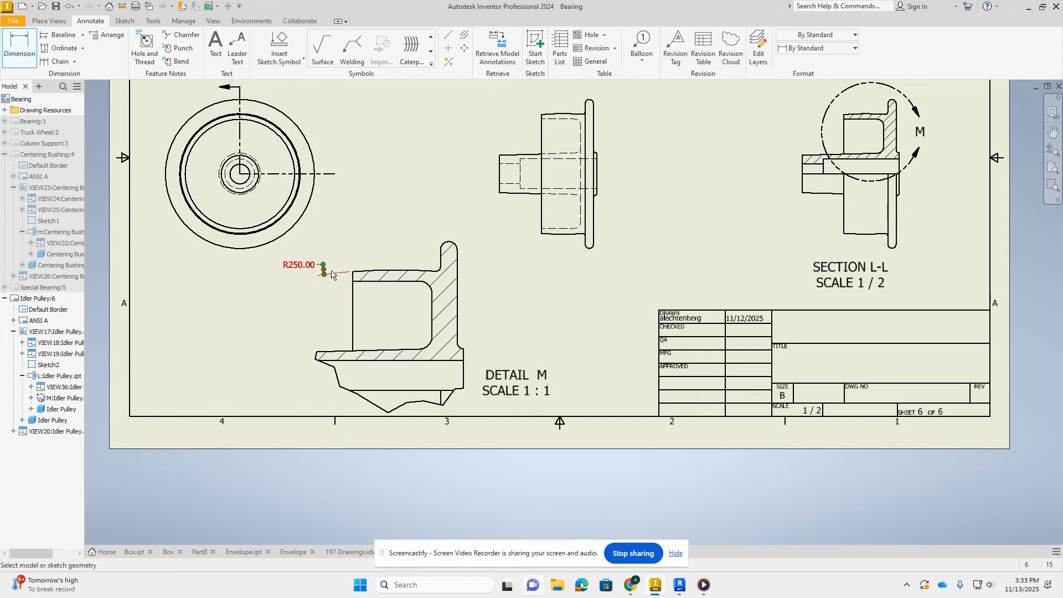
- Dimension the horizontal distance from the rim's open end to the midpoint of its crowned edge, placed above the detail view
{"action": "left_click", "coordinate": [353, 272]}
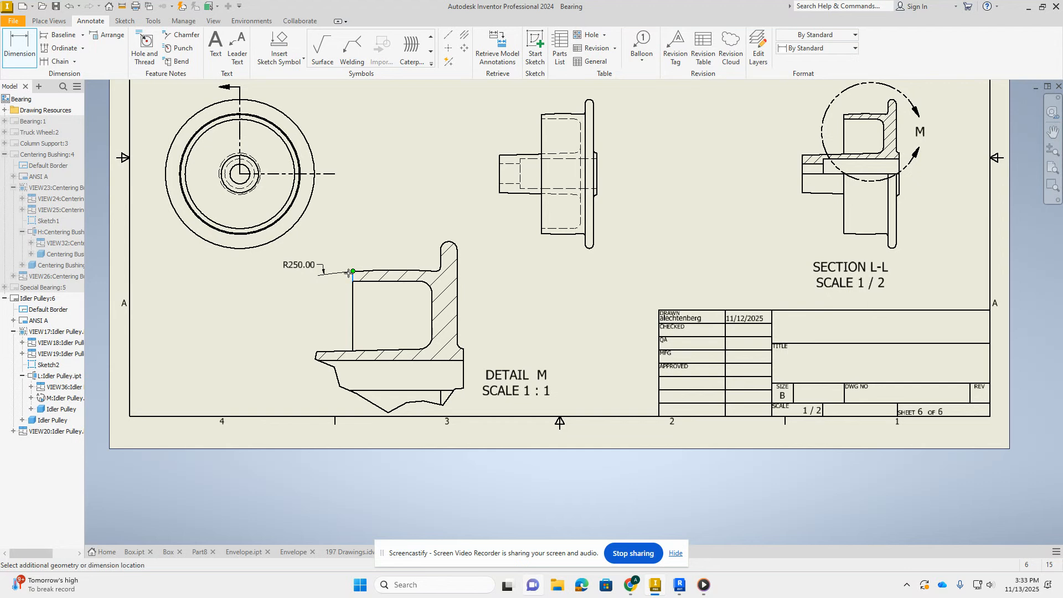
{"action": "left_click", "coordinate": [397, 271]}
{"action": "left_click", "coordinate": [391, 252]}
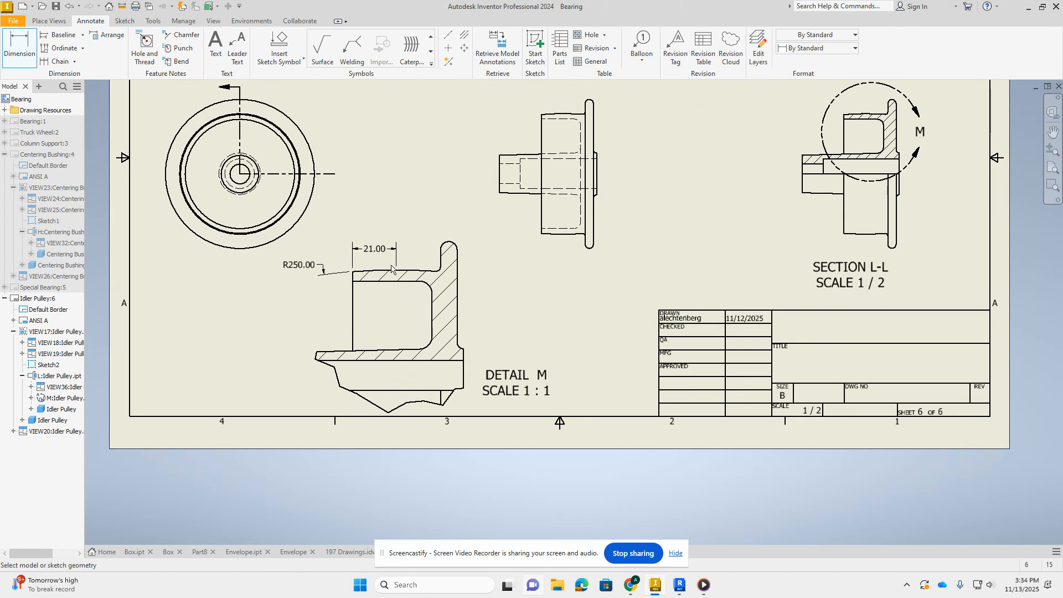
{"action": "left_click", "coordinate": [354, 275]}
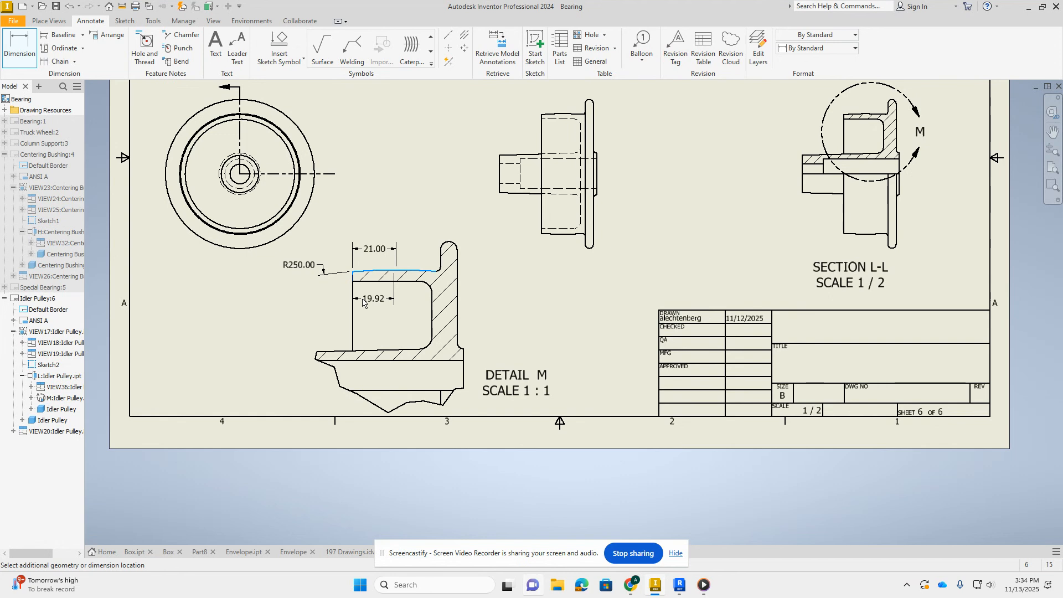
{"action": "key", "text": "Escape"}
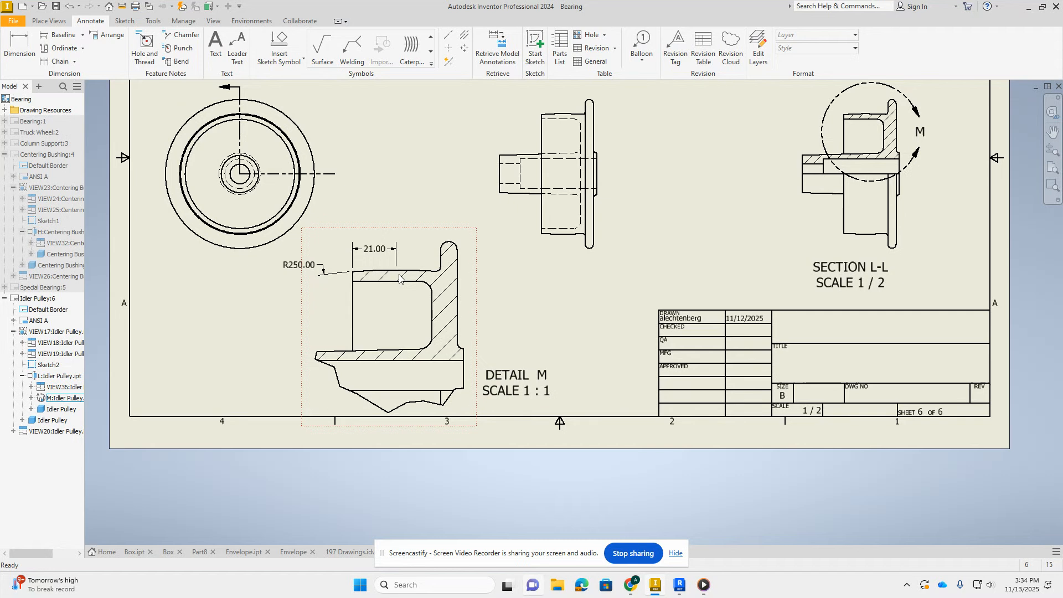
{"action": "scroll", "coordinate": [409, 285], "scroll_direction": "down", "scroll_amount": 3}
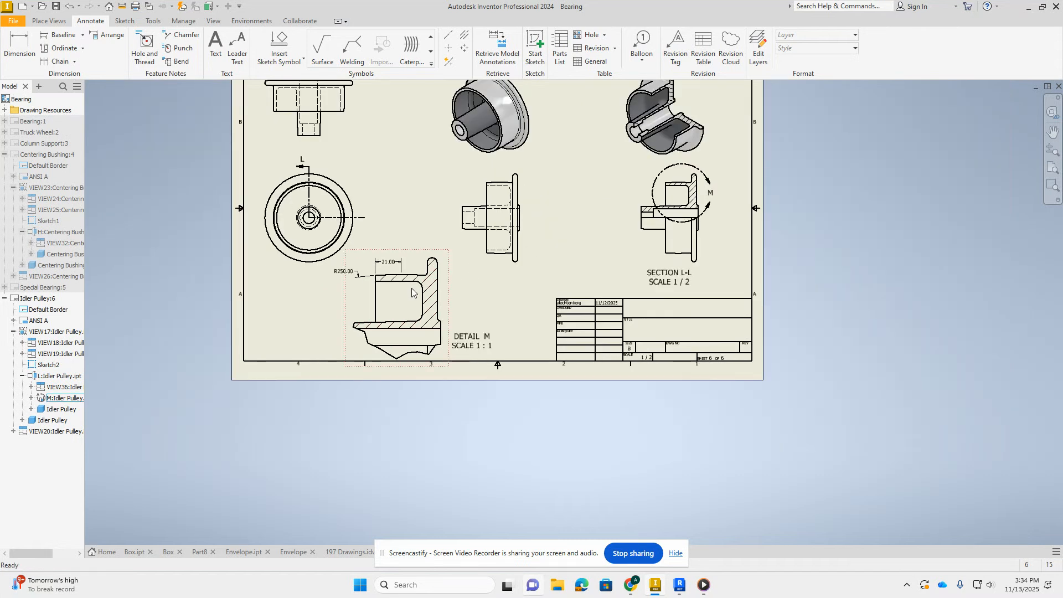
{"action": "scroll", "coordinate": [410, 288], "scroll_direction": "down", "scroll_amount": 2}
{"action": "left_click", "coordinate": [1052, 150]}
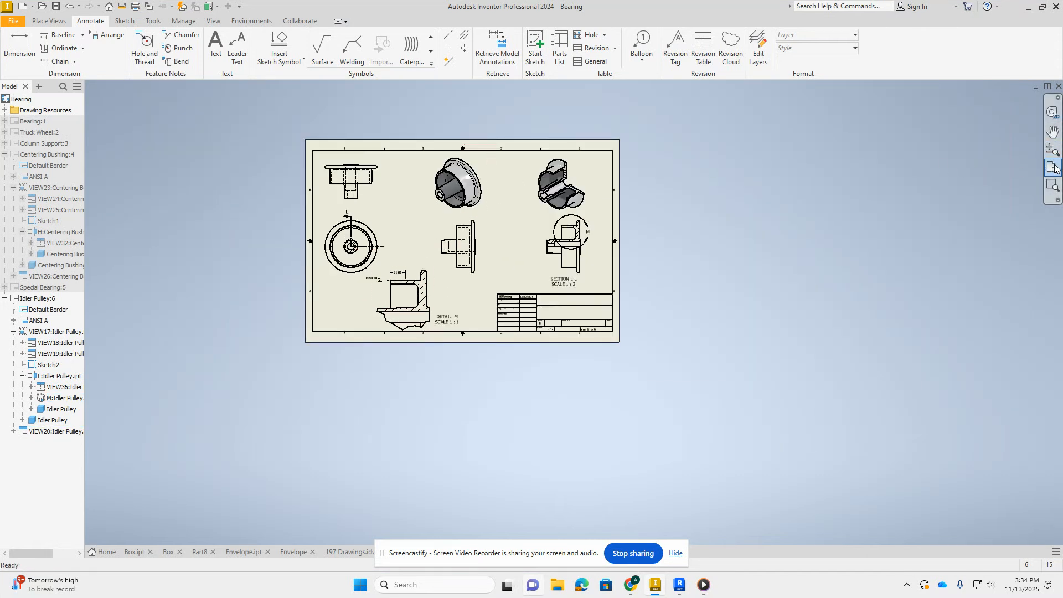